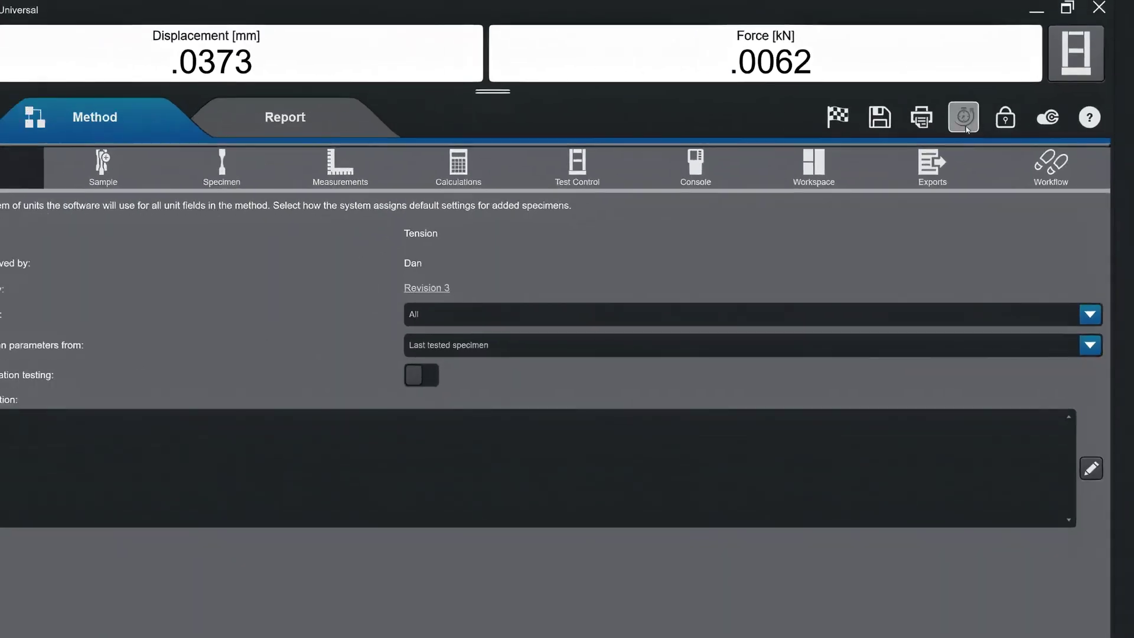
- Open the Method Revision History to list pending changes and the three dated revisions
left_click(919, 136)
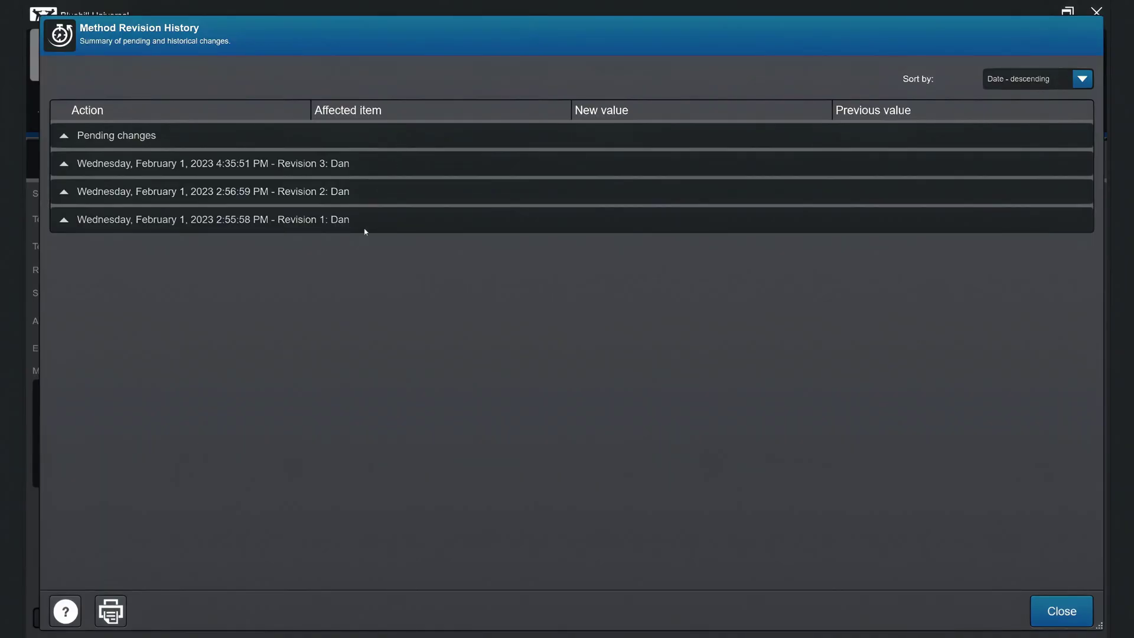
- Expand Revision 3 to show its four modified modulus settings with new and previous values
left_click(363, 169)
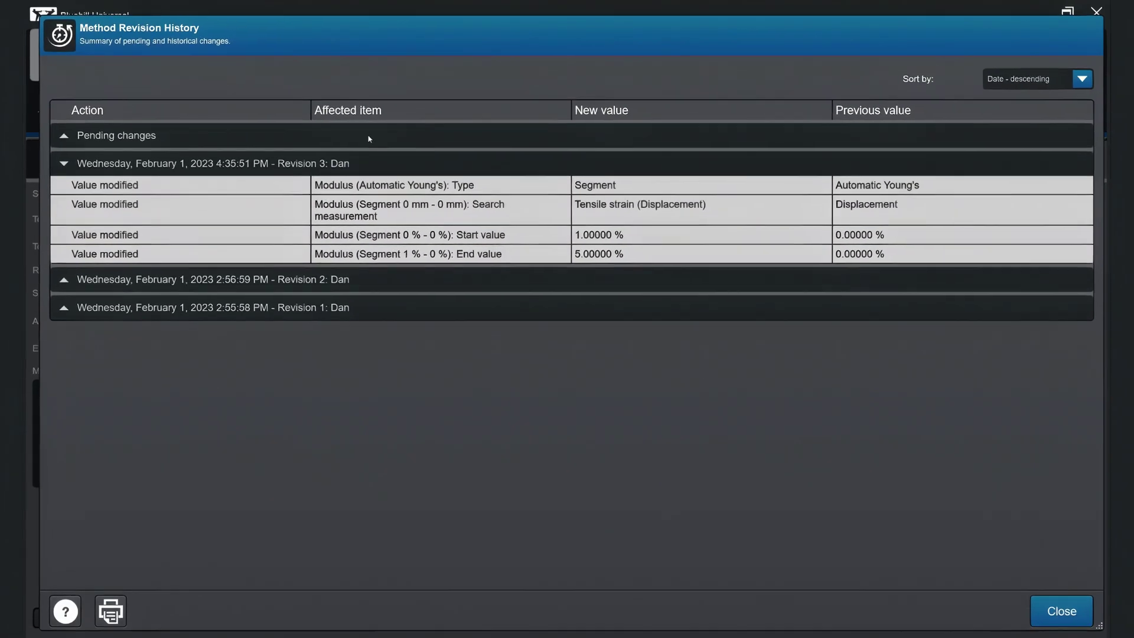
- Expand Pending changes to show the modulus end value raised from 5% to 10%
left_click(368, 139)
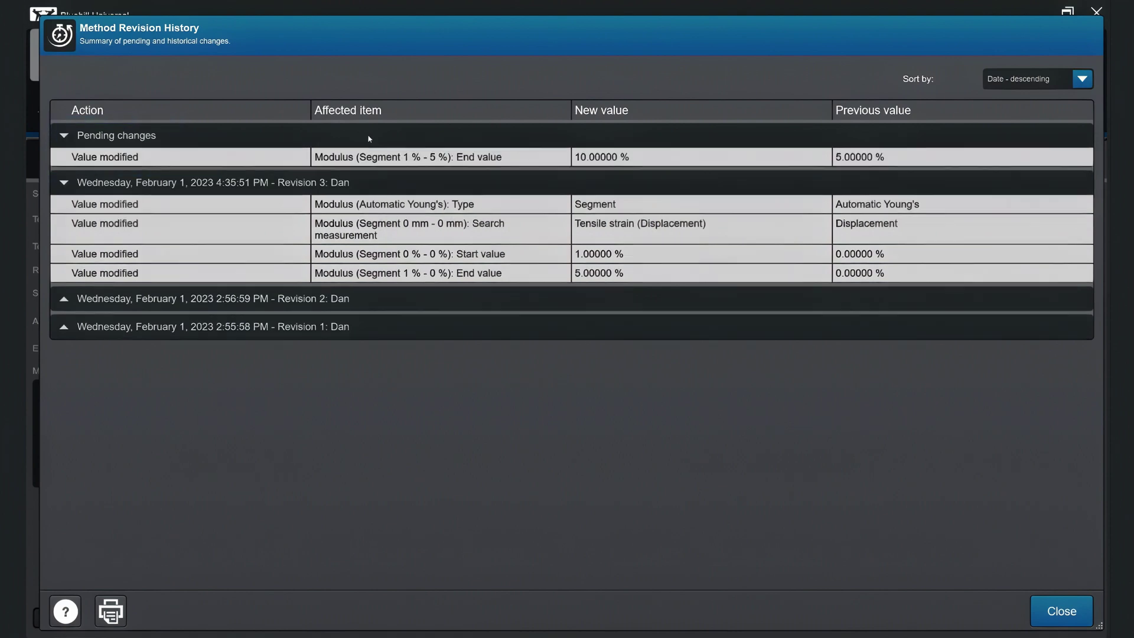